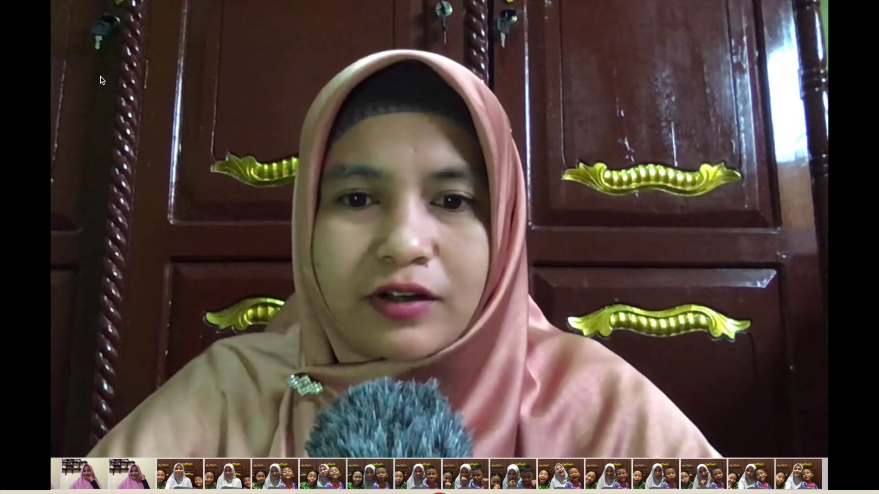
Step: Switch to the 'Regresi Data pada Excel' title slide
key(super+Tab)
key(super+Tab)
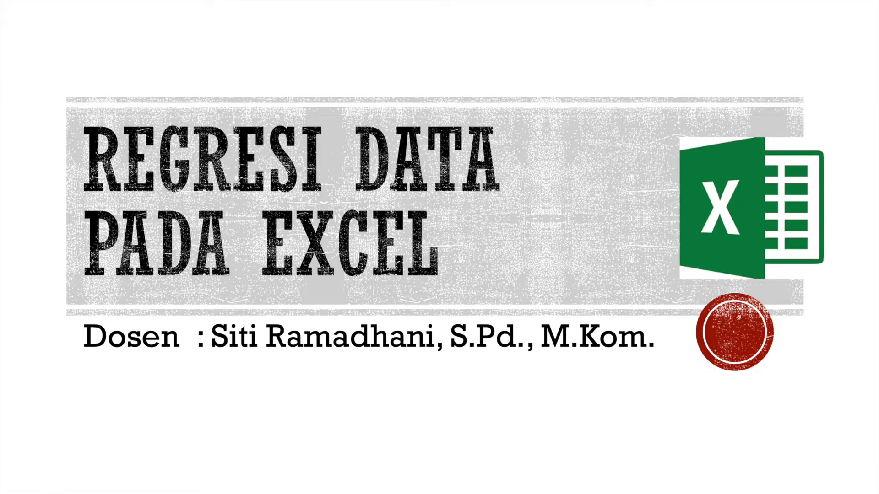
Step: Return to the regression workbook and look over Sheet1's manual calculations
key(super+Tab)
scroll(352, 203, down, 2)
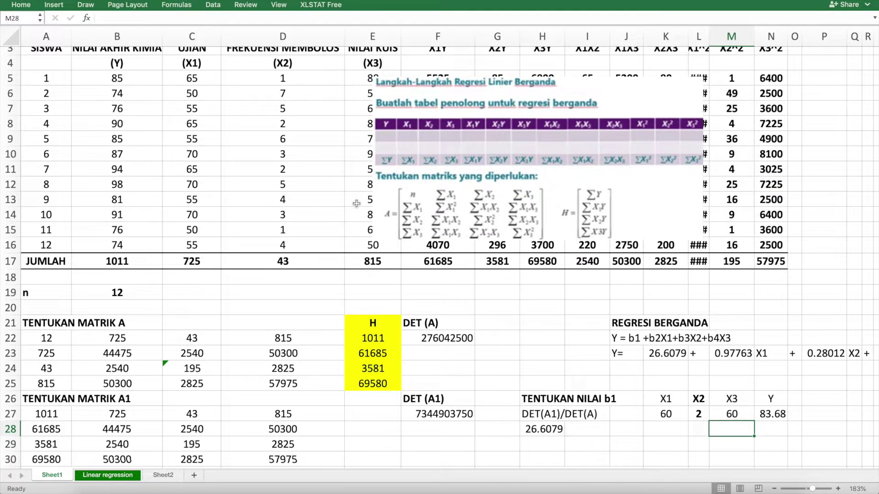
scroll(356, 203, up, 3)
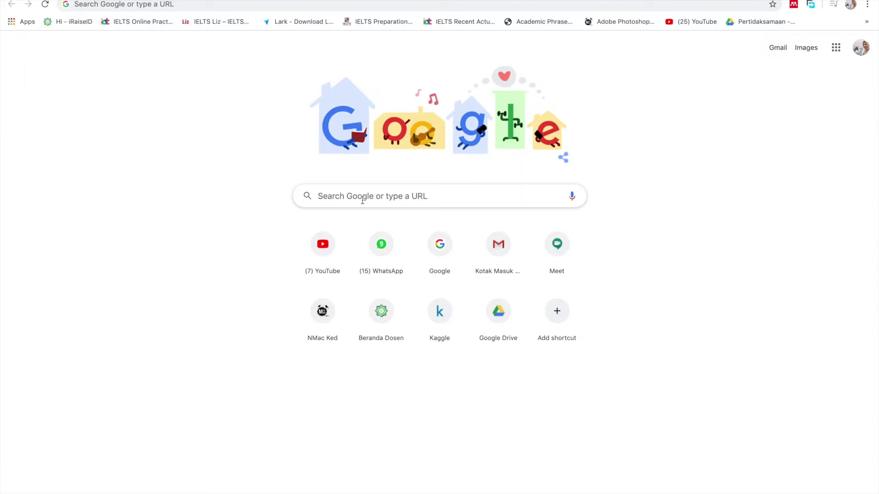
Step: Search Google for 'xlstat free download' from the xlstat suggestions
click(363, 200)
text(x)
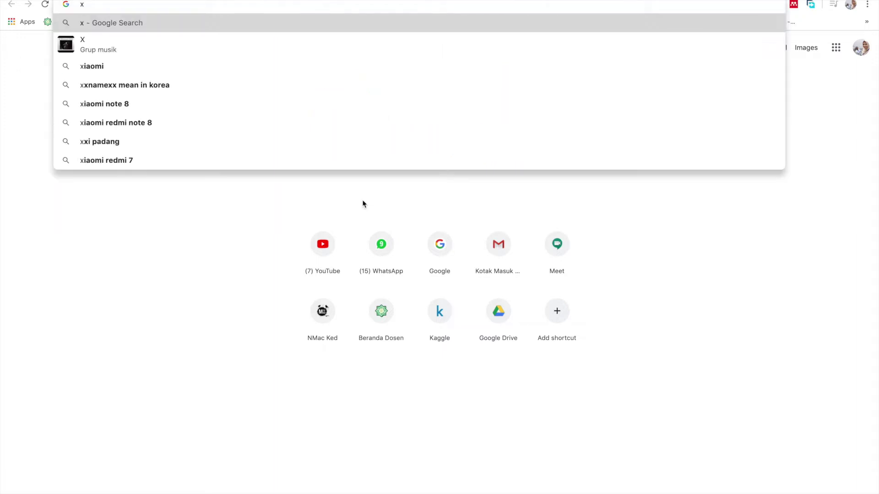
text(lstat)
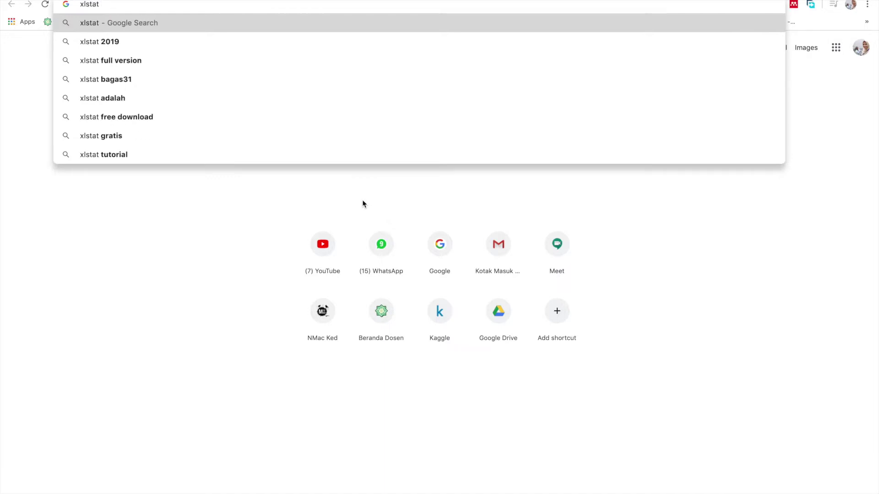
key(Down)
key(Down)
key(Down)
key(Down)
key(Down)
key(Down)
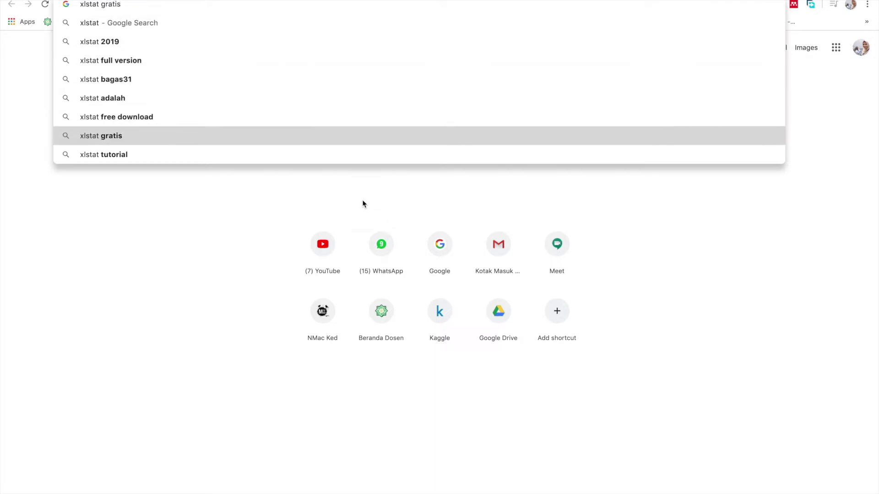
key(Up)
key(Return)
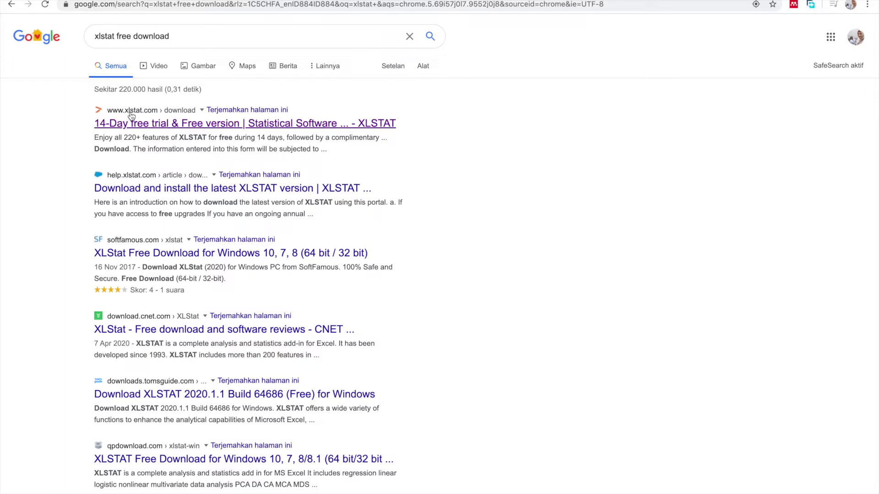
Step: Open the official XLSTAT free-trial page and request the macOS .dmg download
click(161, 126)
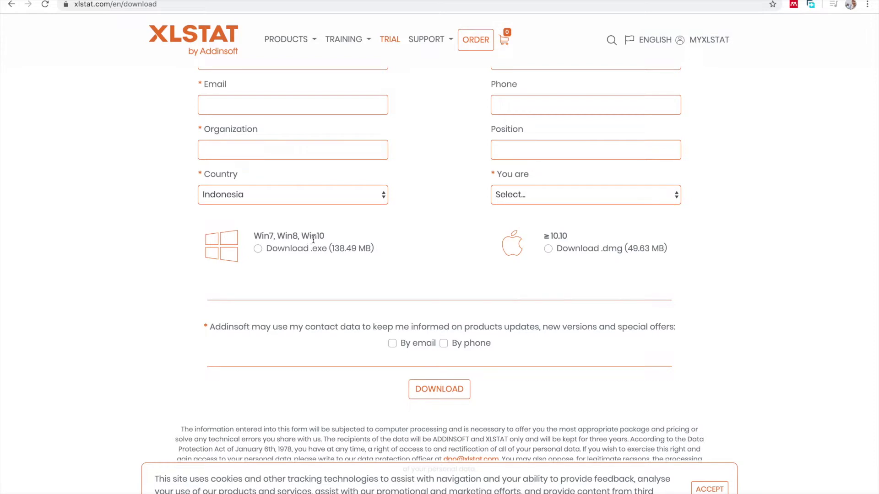
click(548, 248)
click(437, 391)
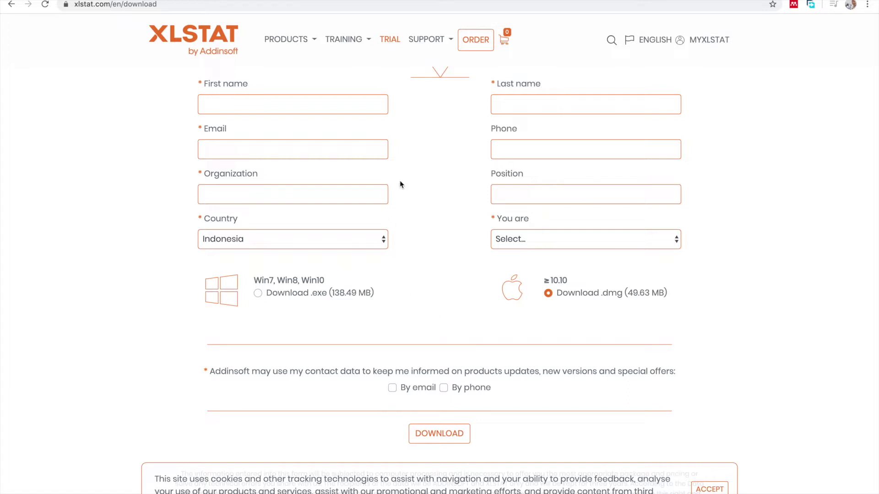
Step: Tick the By email and By phone consent boxes and show recent downloads
scroll(412, 147, up, 1)
scroll(413, 148, down, 1)
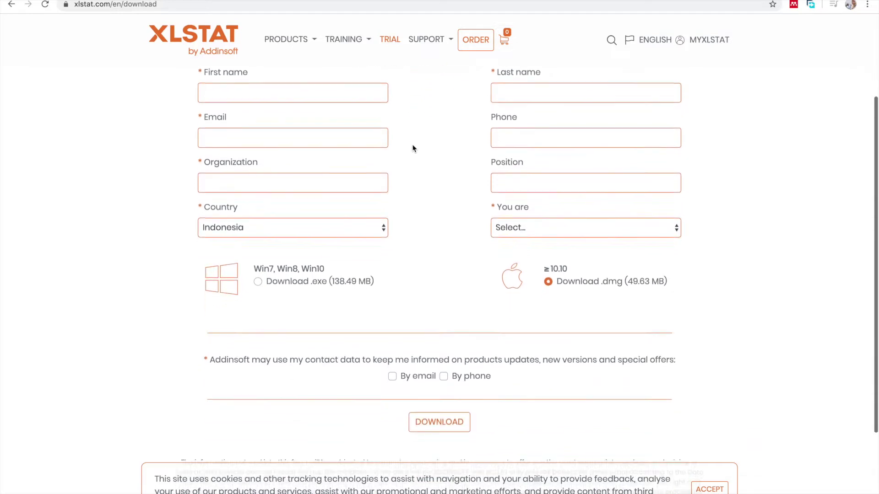
scroll(413, 148, down, 1)
click(393, 356)
click(444, 356)
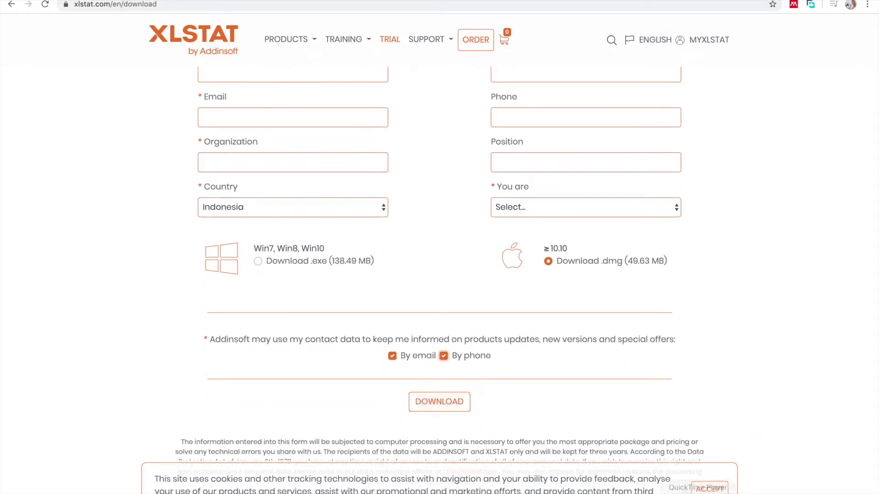
click(741, 488)
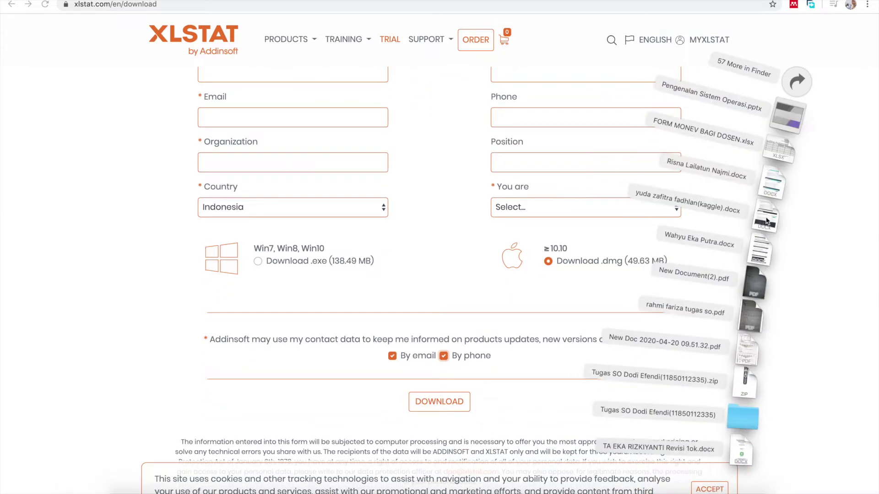
Step: Open xlstat.dmg, agree to the licence, and let the disk image mount
click(795, 82)
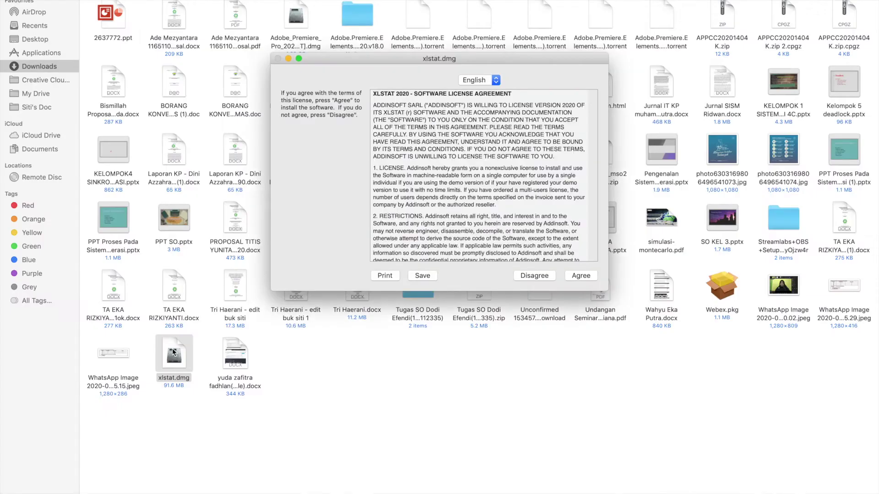
click(581, 276)
drag(556, 434, 387, 156)
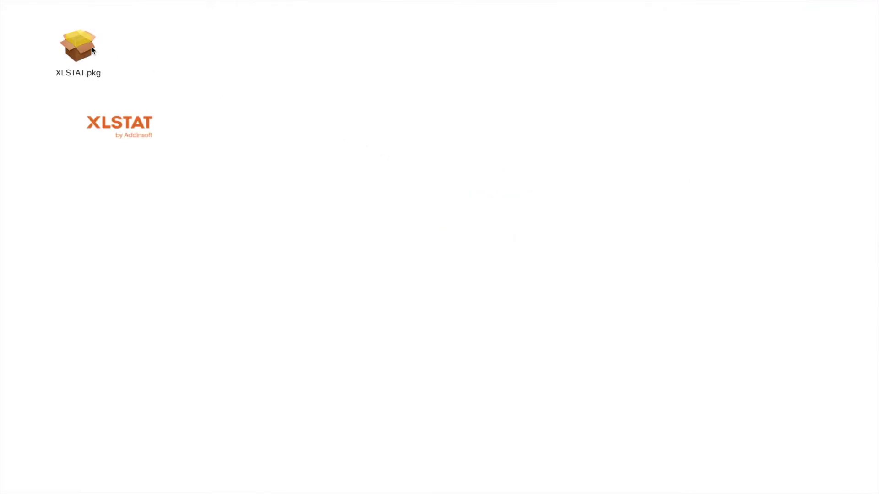
Step: Launch XLSTAT.pkg and continue past the security check and Introduction page
double_click(74, 47)
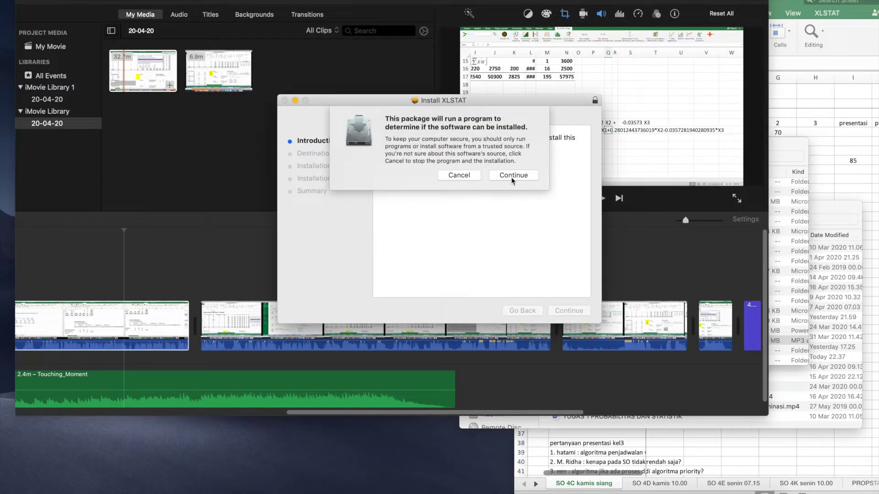
click(514, 176)
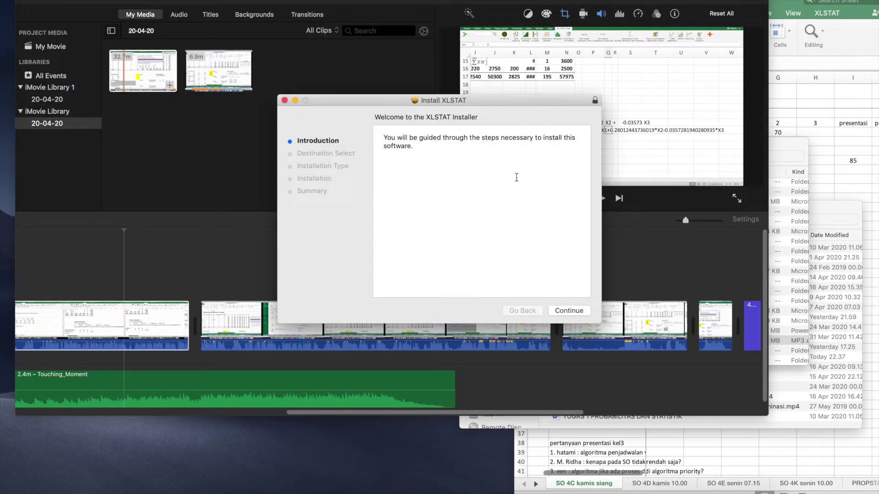
click(564, 311)
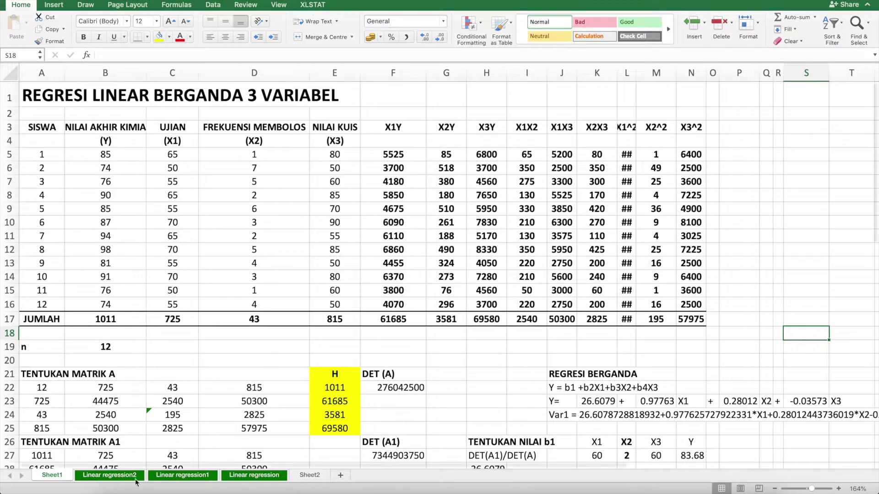
Step: Launch XLSTAT from Finder's Applications folder and move the new Book1 window aside
click(116, 491)
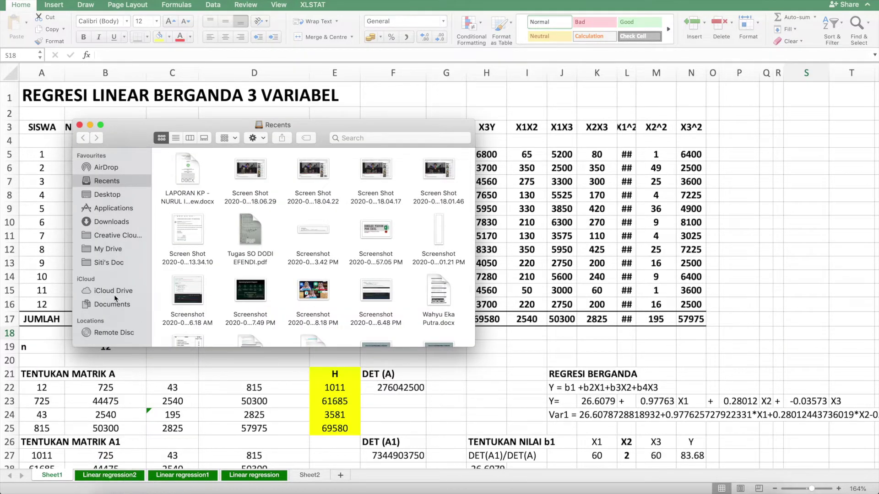
scroll(114, 295, down, 2)
click(111, 193)
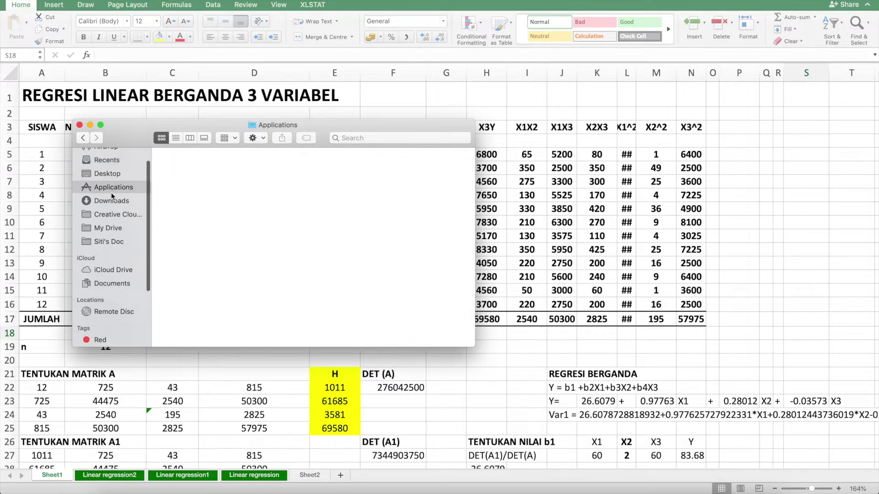
scroll(319, 295, down, 3)
scroll(319, 295, down, 3)
scroll(319, 295, down, 3)
scroll(319, 295, down, 2)
scroll(319, 295, down, 2)
scroll(319, 295, down, 2)
scroll(317, 295, down, 3)
scroll(317, 294, down, 2)
double_click(317, 301)
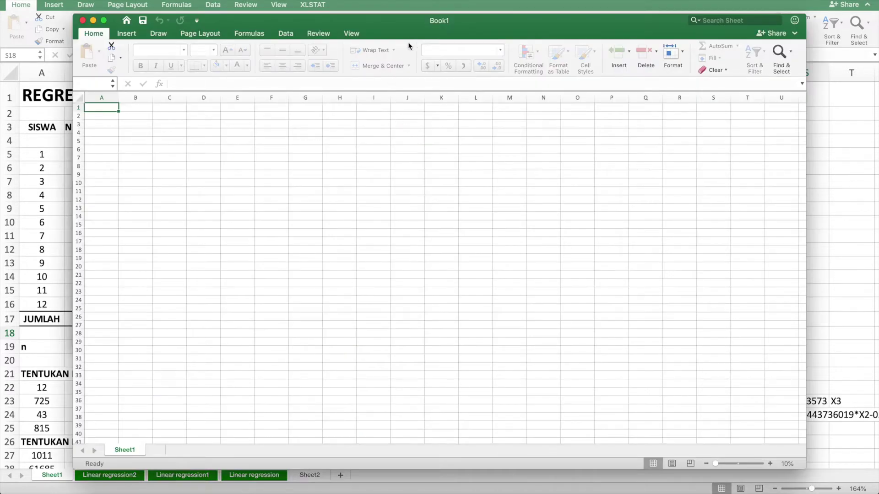
drag(409, 21, 402, 0)
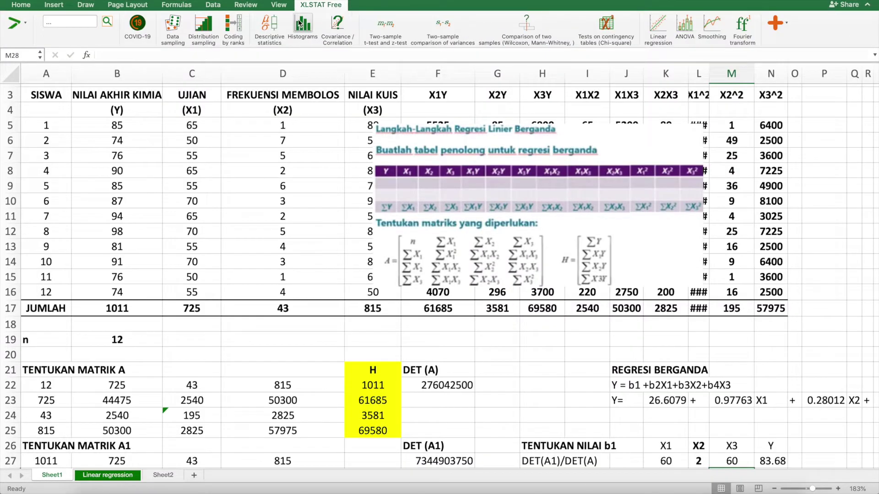
Step: Open XLSTAT Linear regression and set the dependent variable Y to B5:B16
click(660, 28)
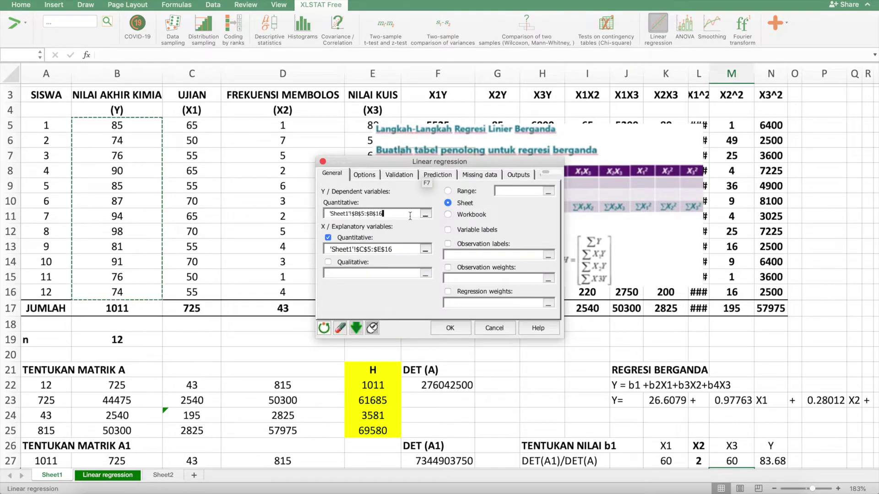
key(BackSpace)
key(BackSpace)
key(BackSpace)
key(BackSpace)
key(BackSpace)
key(BackSpace)
click(425, 214)
drag(117, 126, 125, 293)
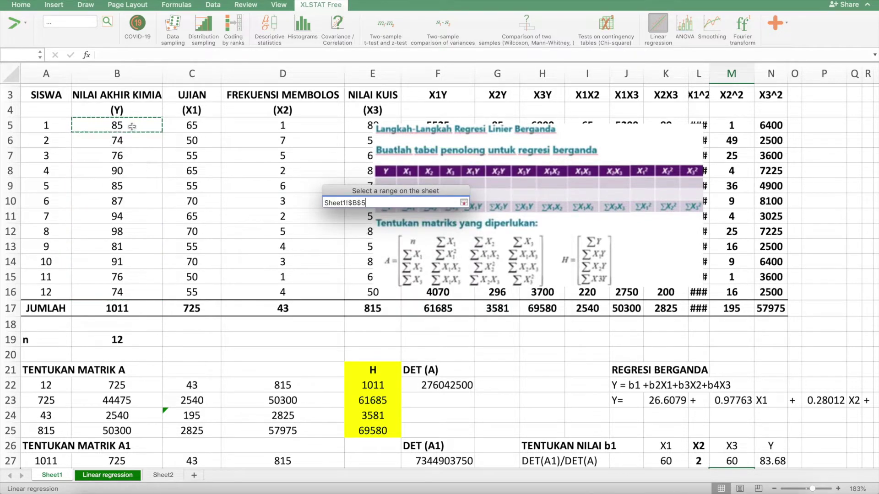
click(463, 203)
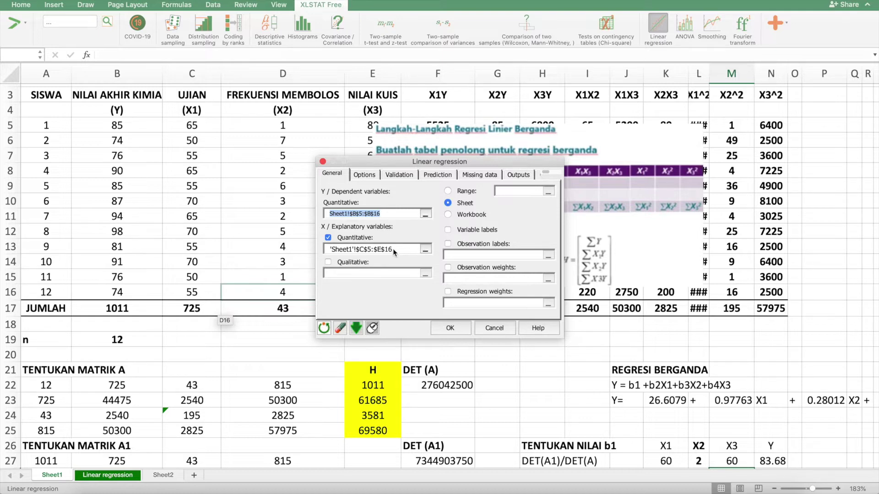
Step: Set the quantitative X variables to C5:E16, toggle variable labels, and run it
click(425, 251)
mouse_move(192, 126)
mouse_down()
mouse_move(340, 206)
mouse_move(365, 296)
mouse_up()
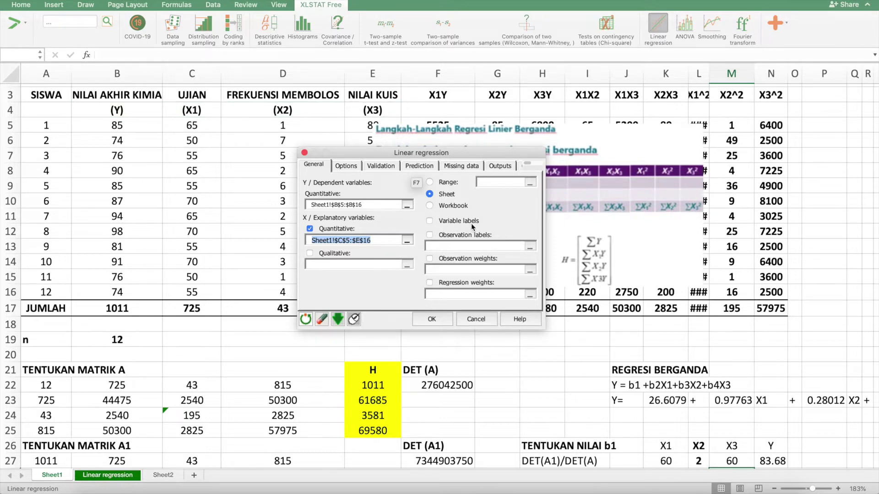
click(429, 221)
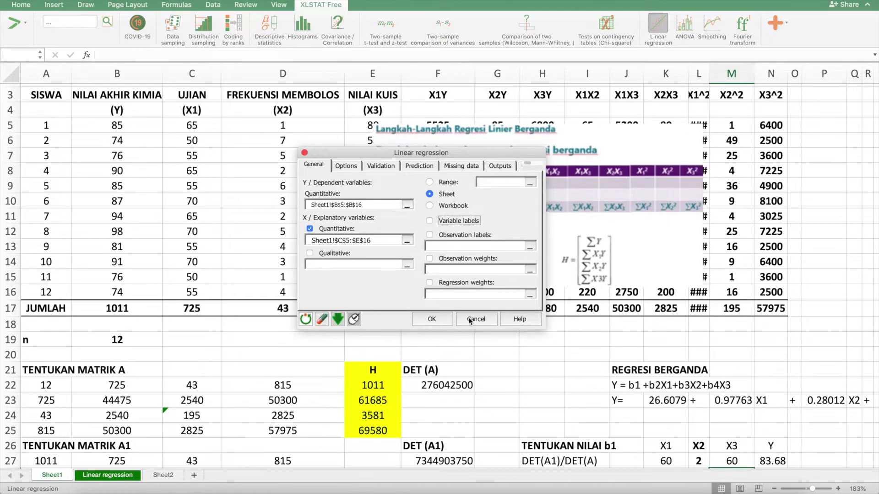
click(432, 319)
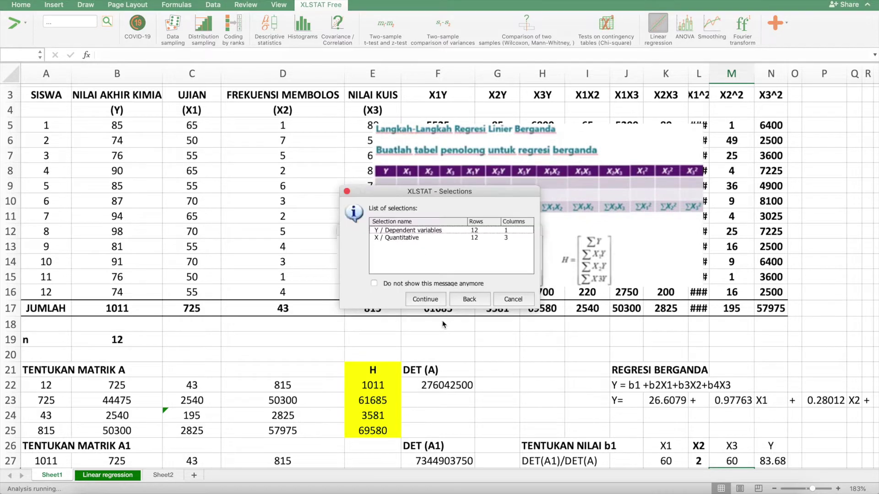
Step: Generate the regression output and scroll down to the Var1 model equation section
click(425, 299)
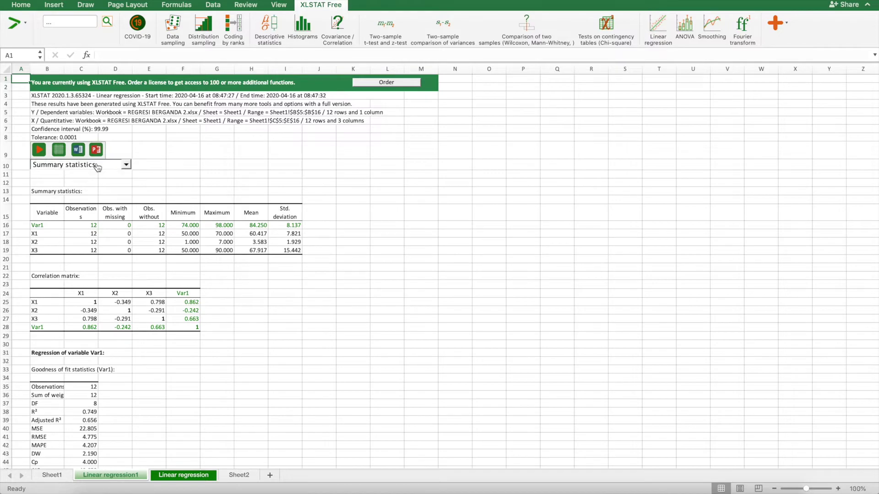
scroll(99, 166, down, 5)
scroll(100, 167, down, 2)
scroll(102, 166, down, 4)
scroll(102, 165, down, 2)
scroll(102, 166, down, 1)
scroll(102, 166, down, 1)
scroll(102, 166, down, 3)
scroll(102, 166, down, 1)
scroll(102, 165, down, 3)
scroll(102, 165, down, 3)
scroll(102, 166, down, 1)
scroll(102, 166, down, 2)
scroll(102, 165, down, 1)
scroll(102, 166, down, 1)
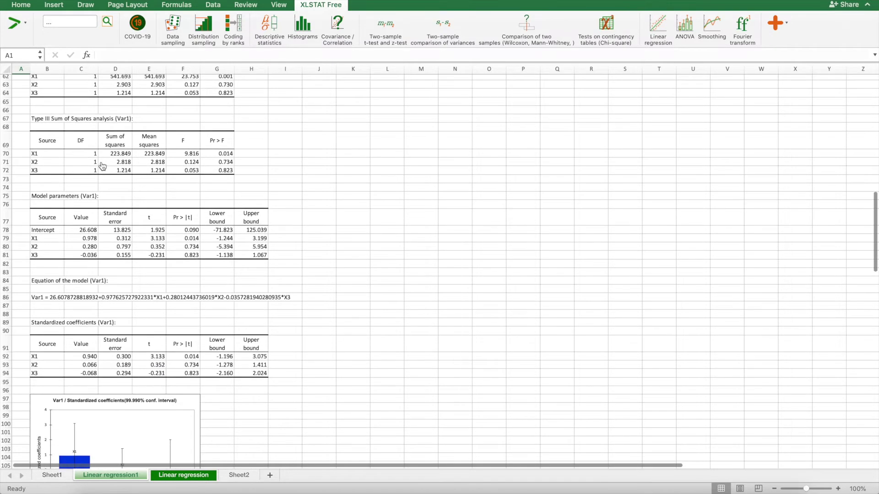
scroll(102, 166, down, 2)
scroll(102, 166, down, 2)
scroll(102, 166, down, 3)
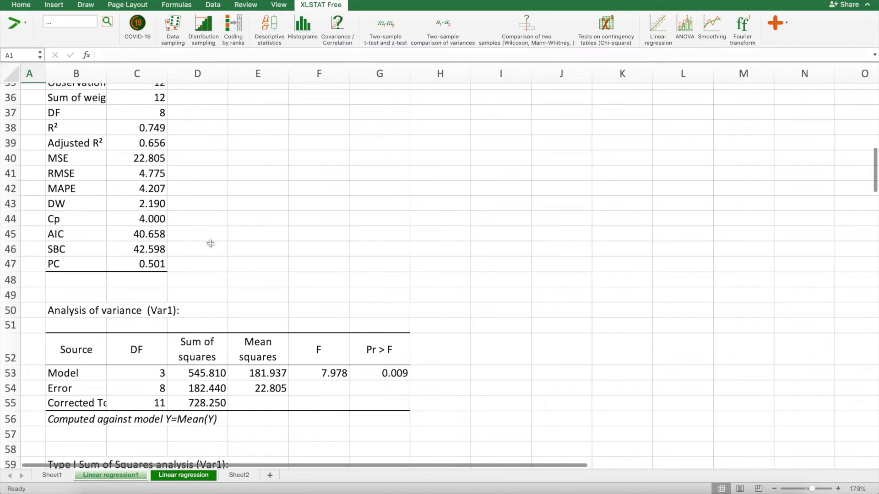
scroll(210, 243, up, 1)
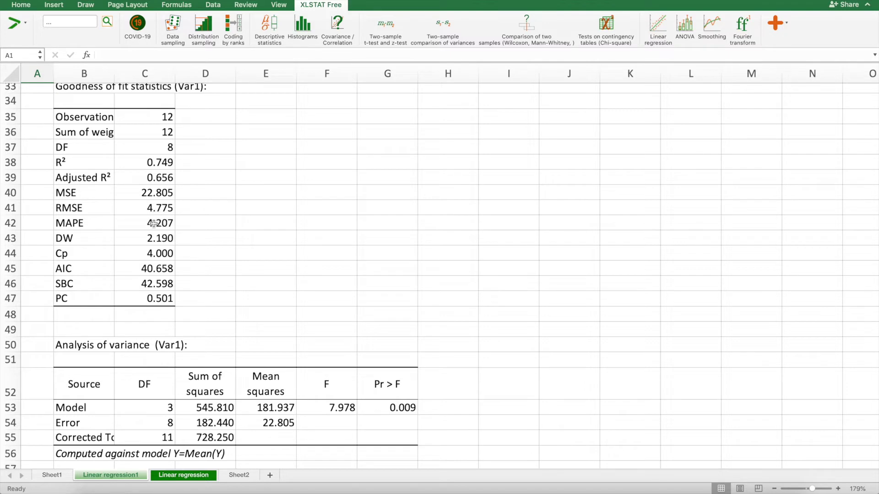
scroll(153, 224, up, 1)
scroll(153, 223, up, 1)
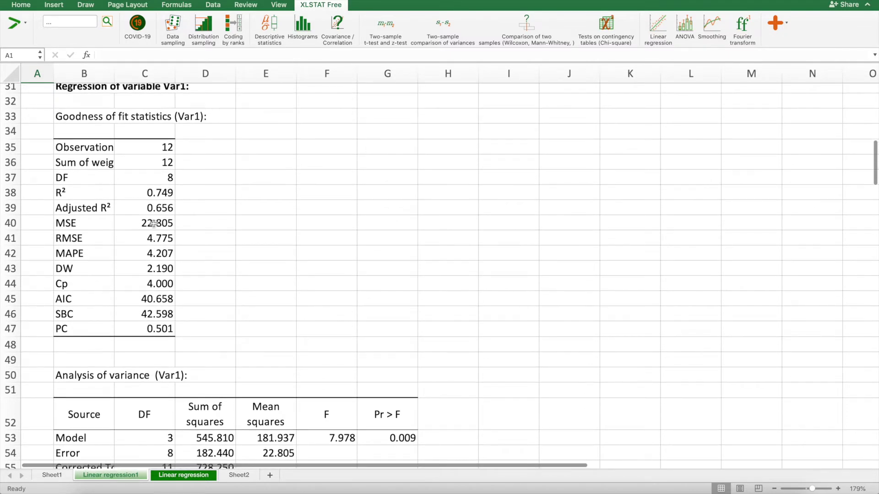
scroll(154, 223, up, 1)
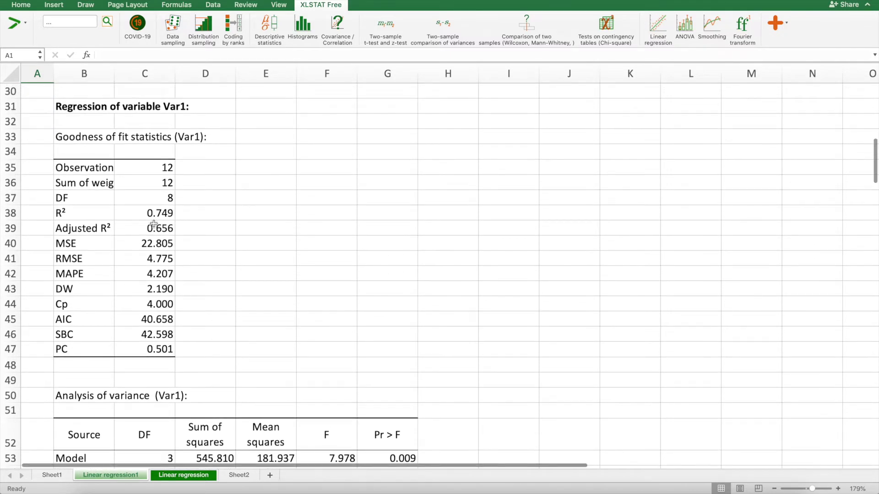
scroll(154, 224, down, 2)
scroll(153, 229, down, 5)
scroll(153, 229, down, 5)
scroll(154, 230, down, 5)
scroll(153, 230, down, 4)
scroll(154, 230, down, 3)
scroll(154, 230, up, 3)
scroll(151, 233, up, 1)
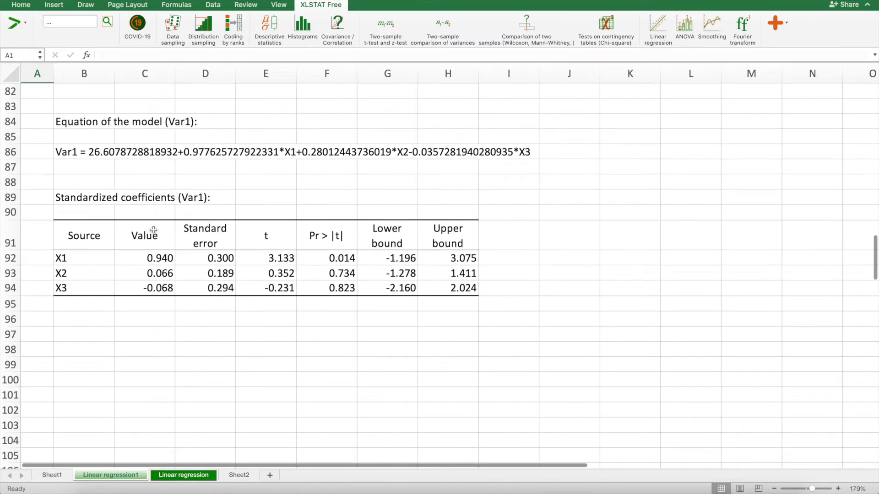
Step: Copy the Var1 model equation from B86 and paste it into Sheet1's J24
click(63, 155)
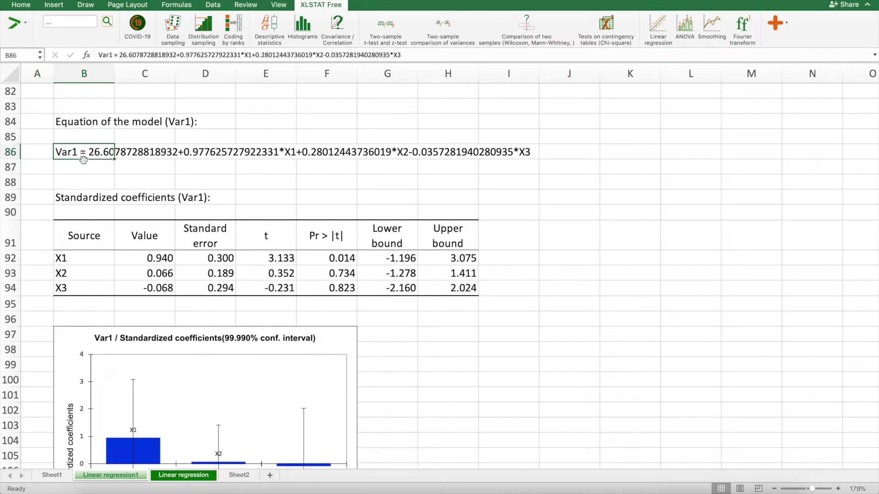
key(ctrl+c)
click(52, 475)
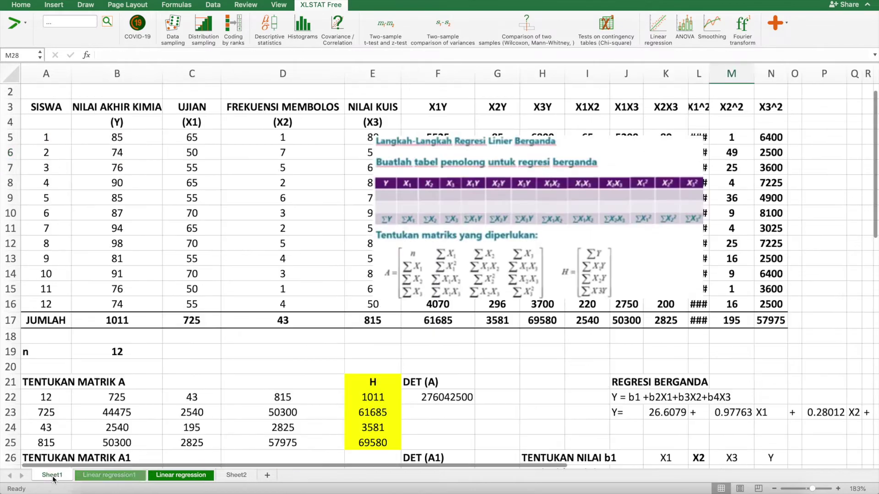
click(622, 430)
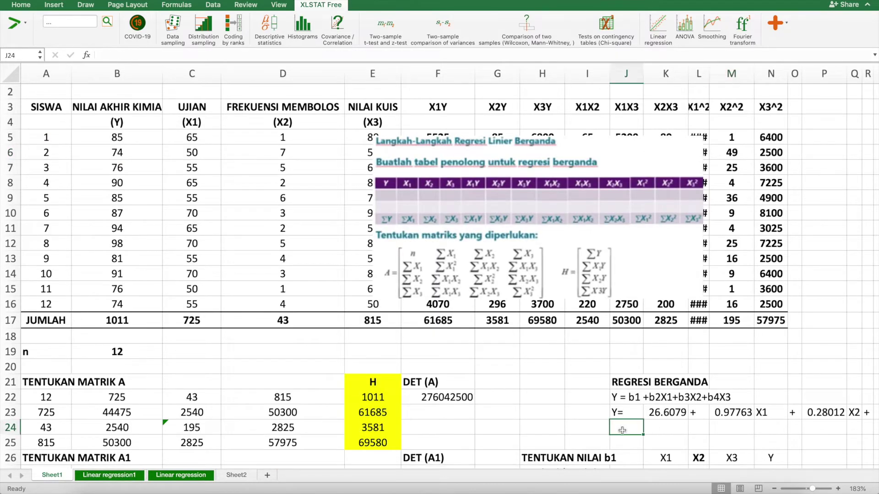
key(ctrl+v)
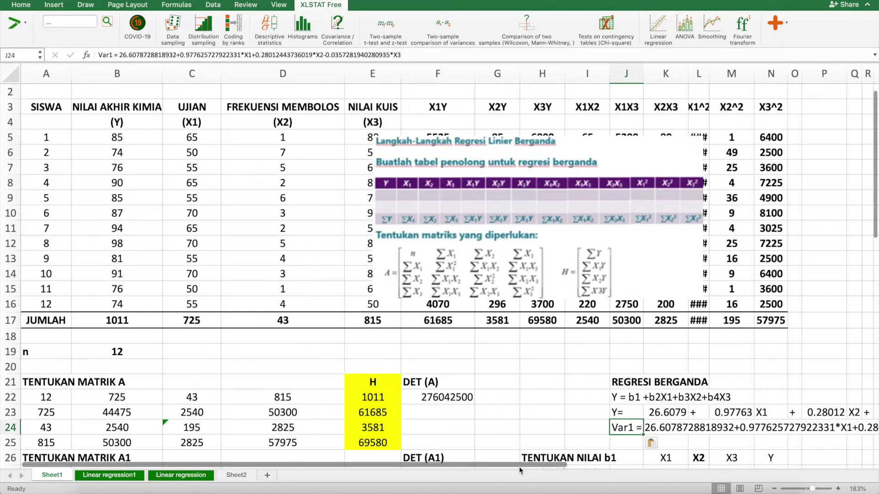
scroll(576, 473, right, 2)
scroll(576, 474, right, 3)
scroll(458, 462, right, 1)
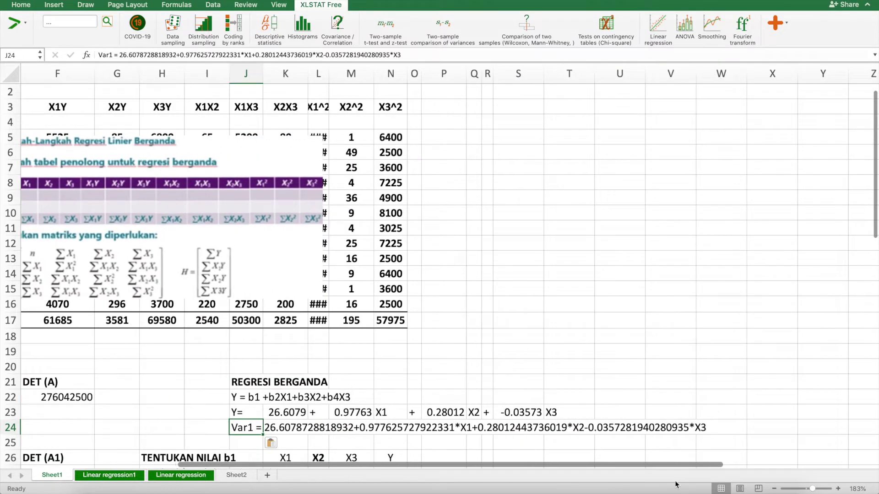
scroll(344, 446, up, 5)
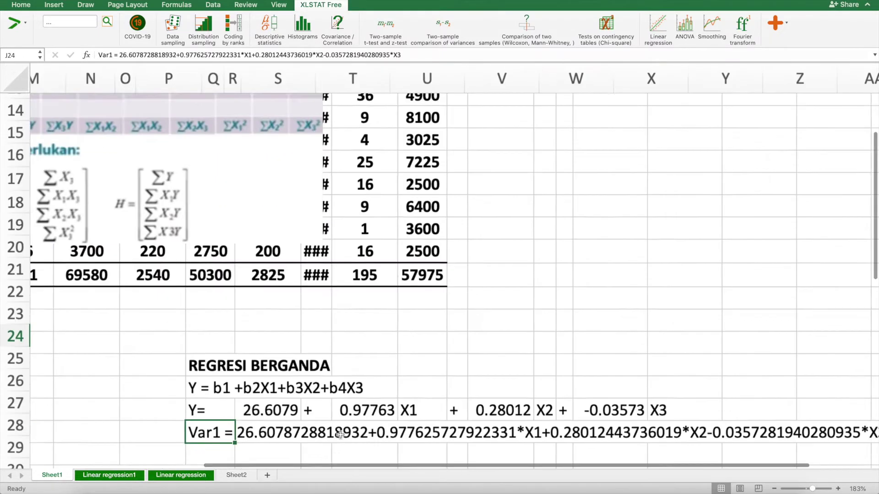
scroll(340, 435, up, 3)
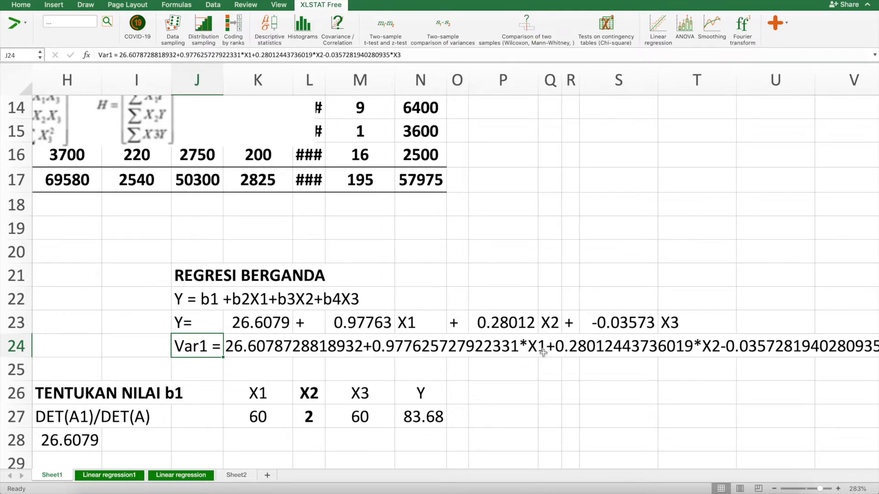
scroll(543, 353, down, 1)
scroll(543, 353, right, 1)
click(496, 320)
scroll(496, 320, right, 1)
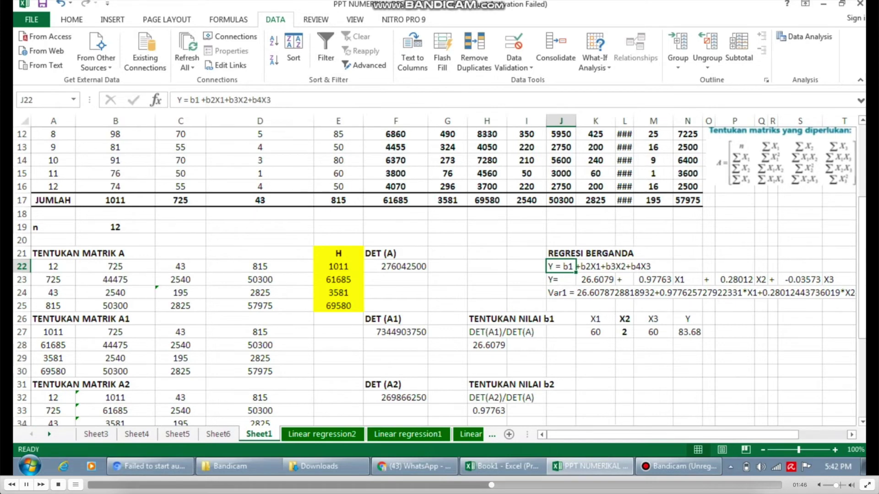
Step: Check the formulas behind the manual constant 26.6079 and X1–X3 coefficients in K23, M23, P23 and S23
click(596, 280)
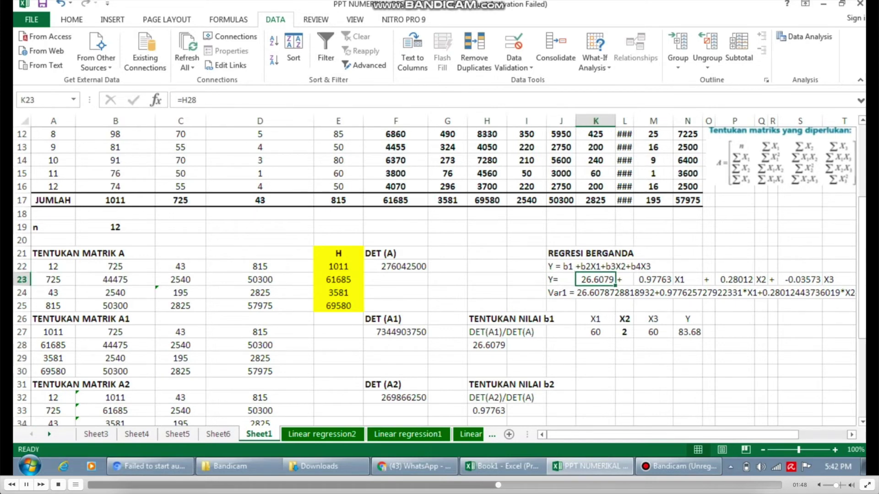
click(653, 279)
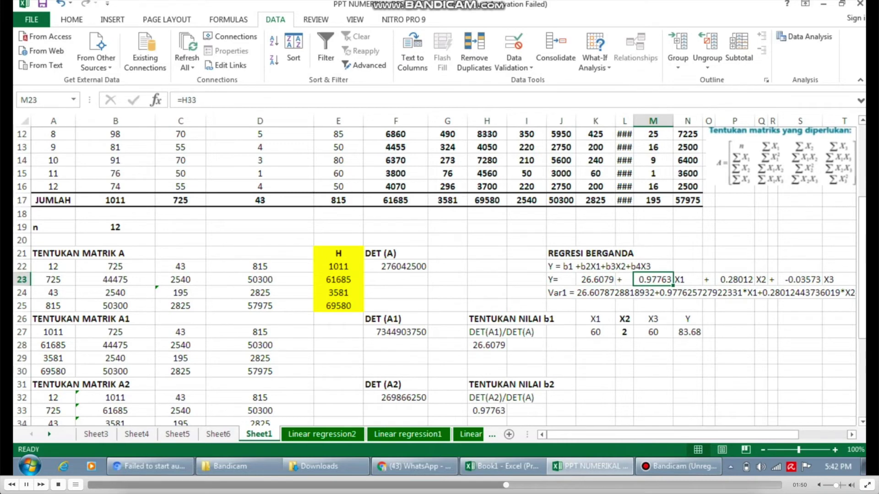
click(734, 280)
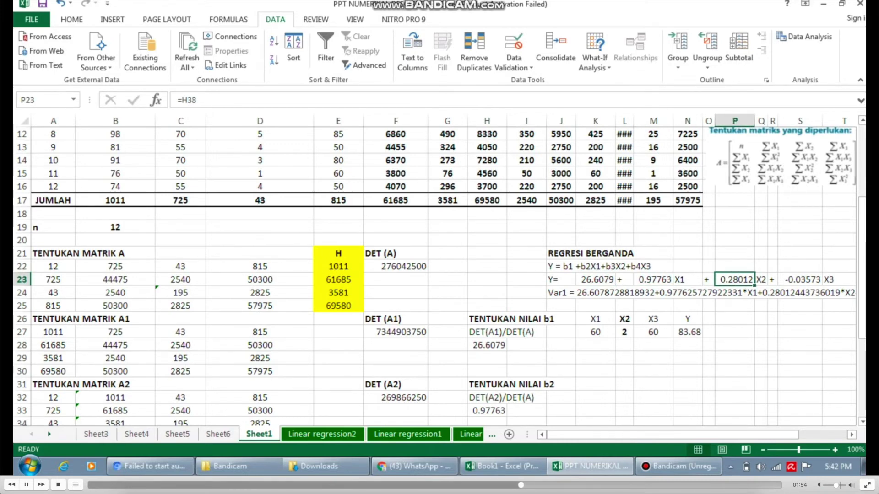
click(799, 280)
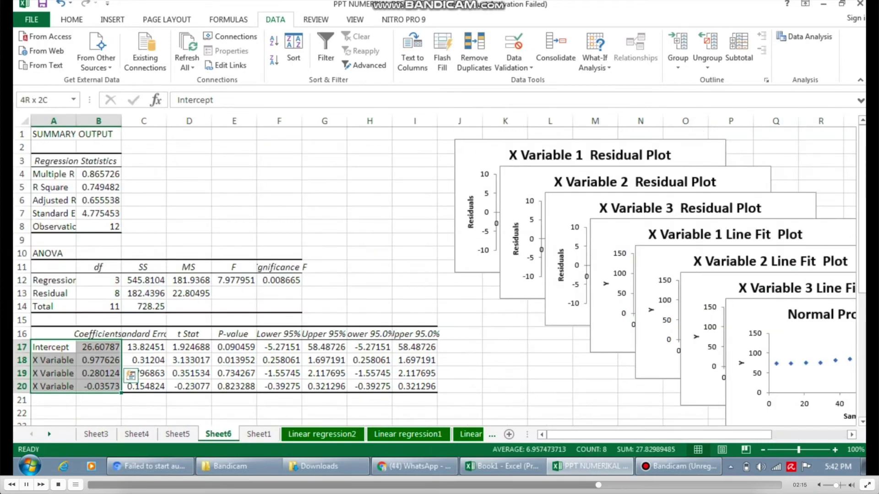
Step: Copy the Intercept and X Variable 1–3 coefficients from Sheet6 A17:B20 into Sheet1 at K29
key(ctrl+c)
click(259, 434)
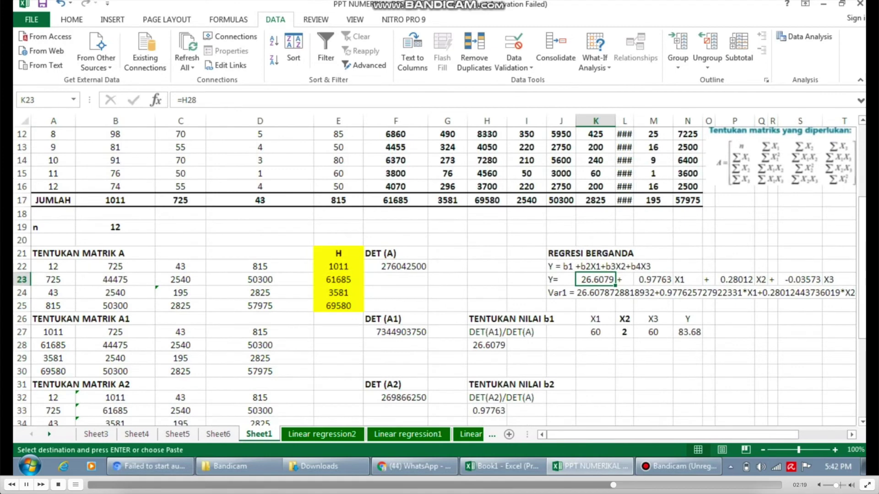
click(595, 357)
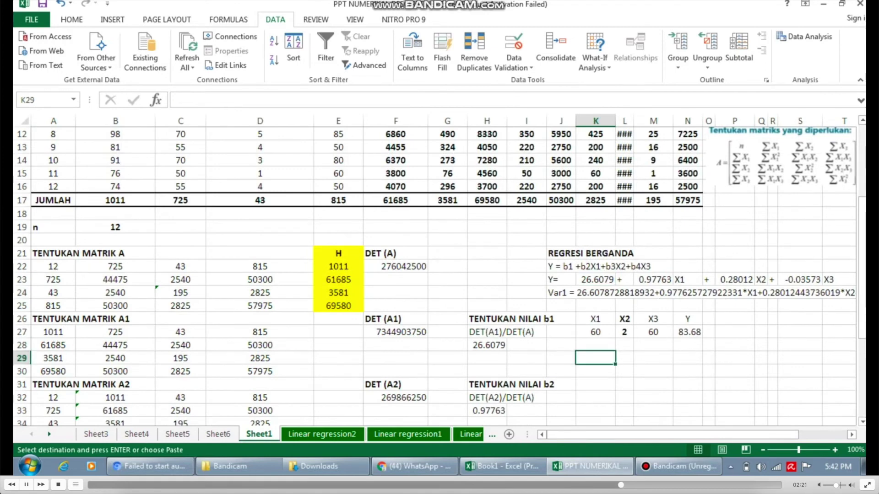
key(alt+v)
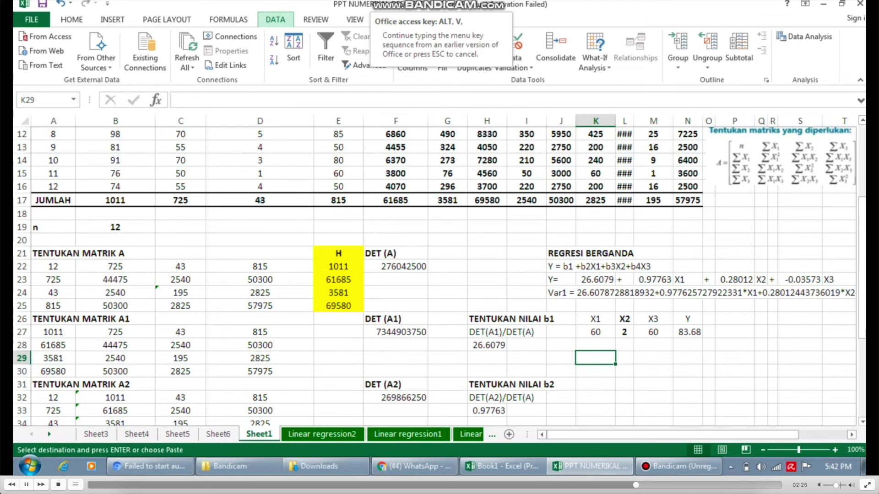
key(Escape)
key(ctrl+v)
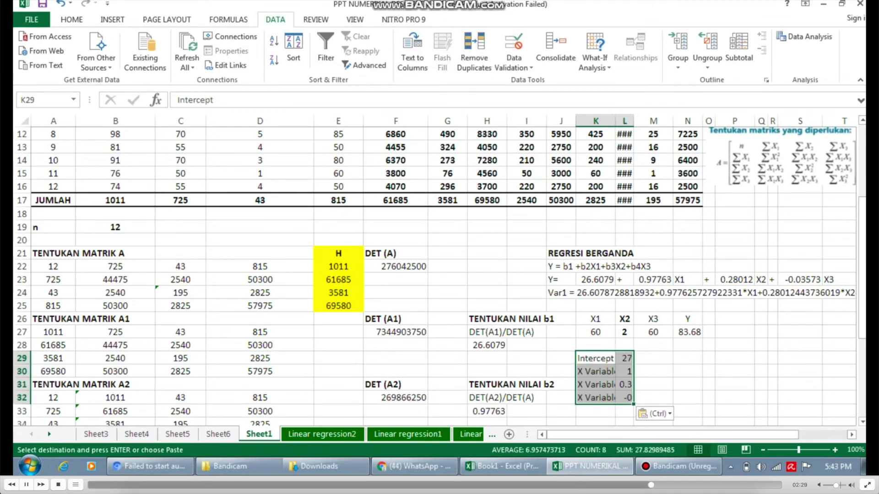
Step: Move the four pasted coefficient values from L29:L32 to M29:M32 so all decimals show
drag(624, 358, 624, 397)
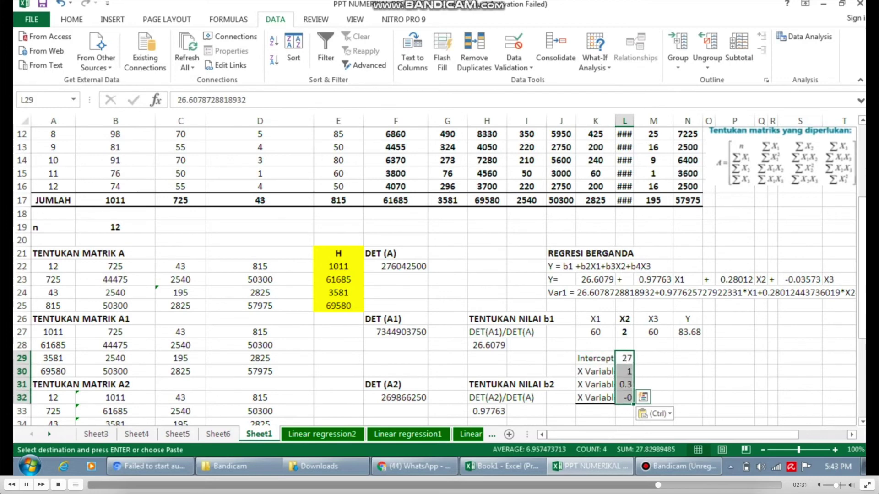
drag(633, 385, 661, 385)
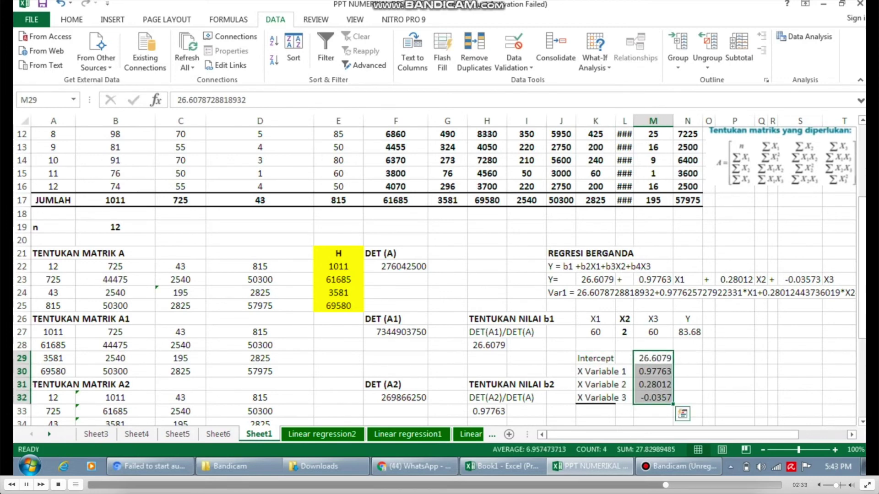
click(687, 371)
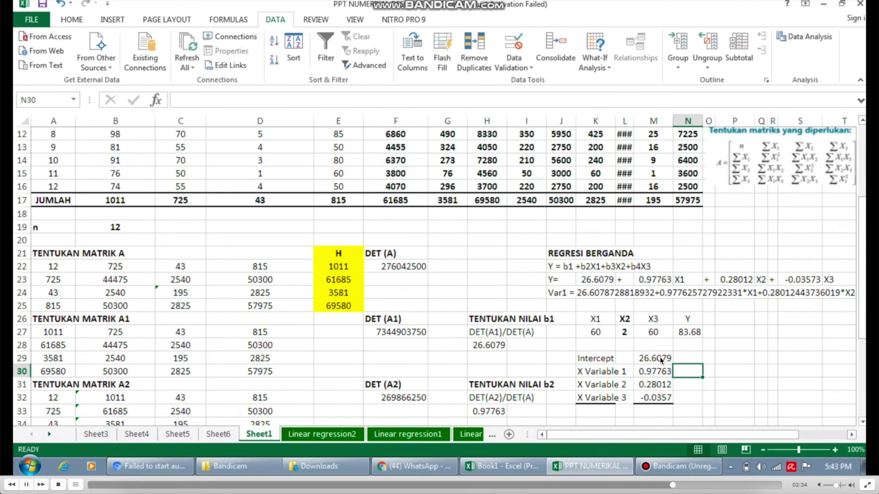
Step: Compare the manual constant 26.6079 and X1–X3 coefficients with the pasted values, then check J24's equation
click(605, 282)
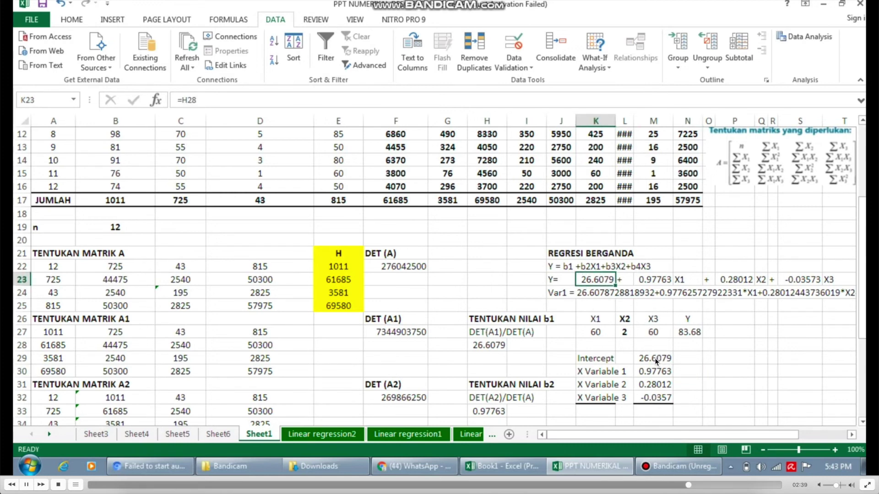
click(655, 280)
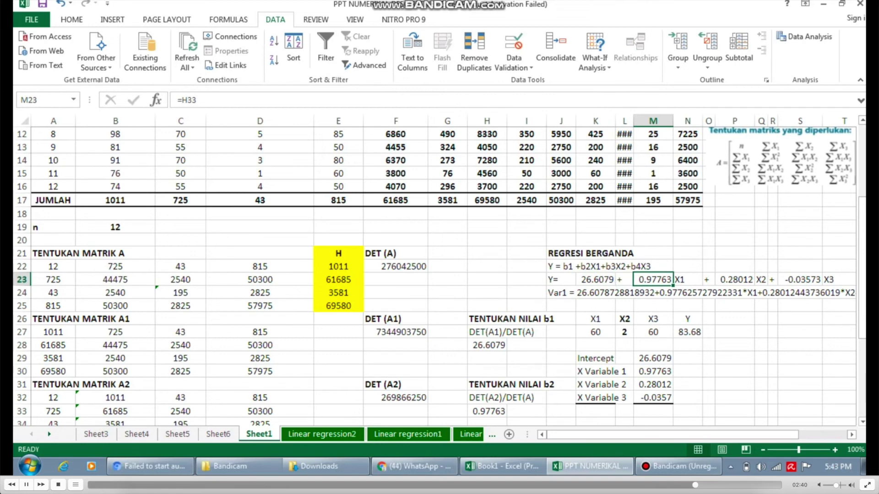
click(734, 279)
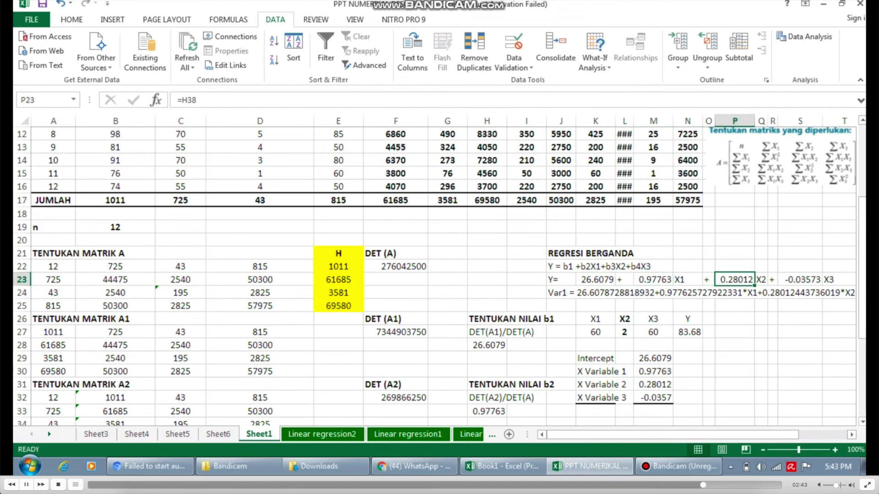
click(800, 280)
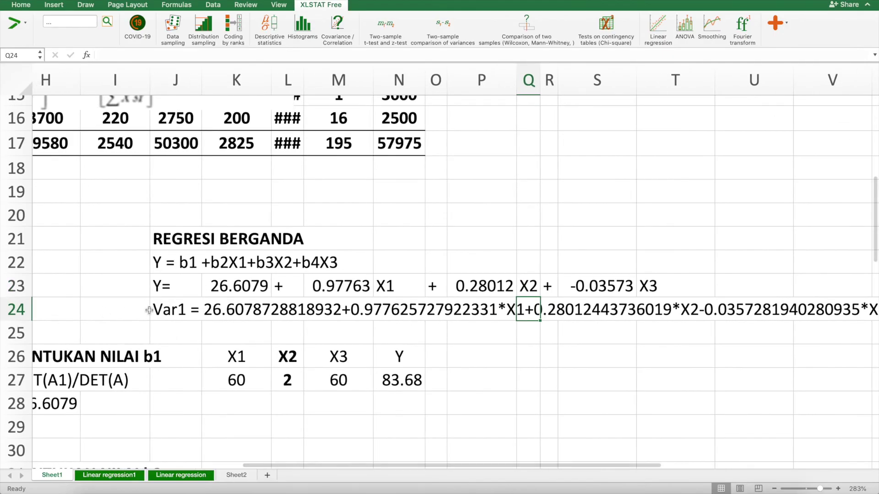
click(151, 310)
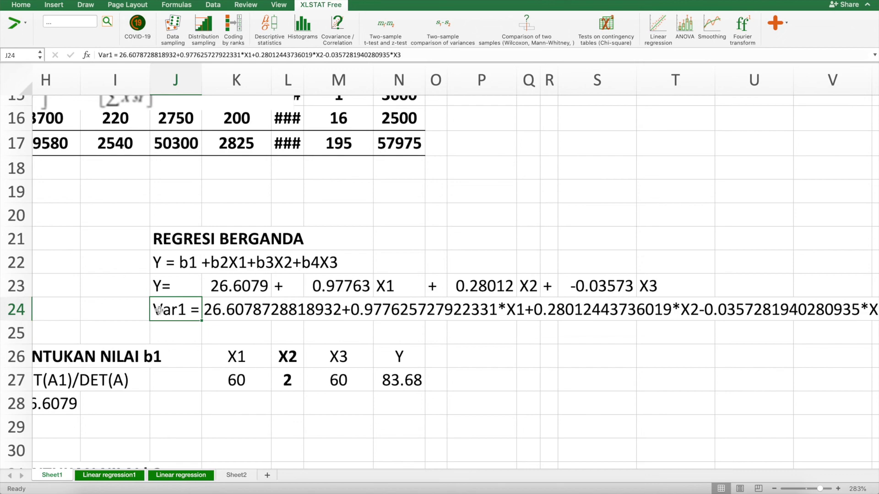
scroll(160, 310, up, 3)
scroll(159, 310, left, 2)
scroll(159, 311, up, 5)
scroll(159, 310, left, 2)
scroll(159, 311, up, 3)
scroll(159, 310, down, 5)
scroll(162, 256, down, 1)
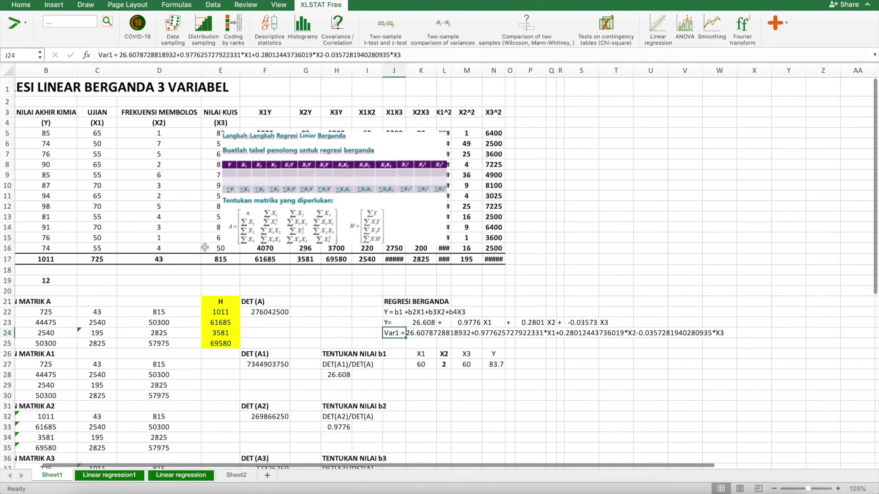